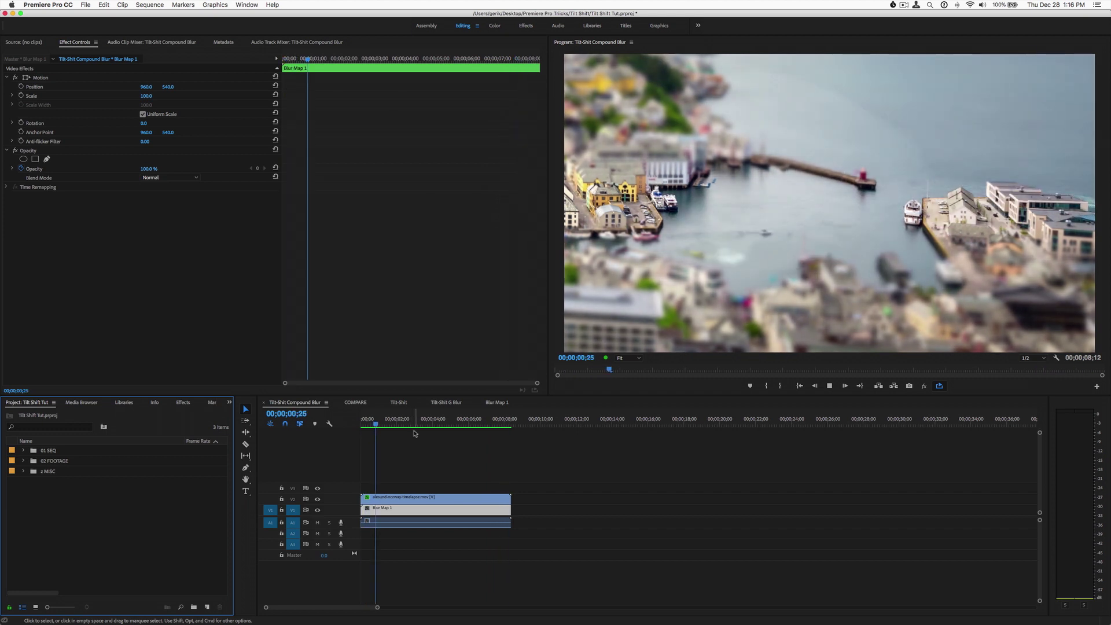
pyautogui.press('space')
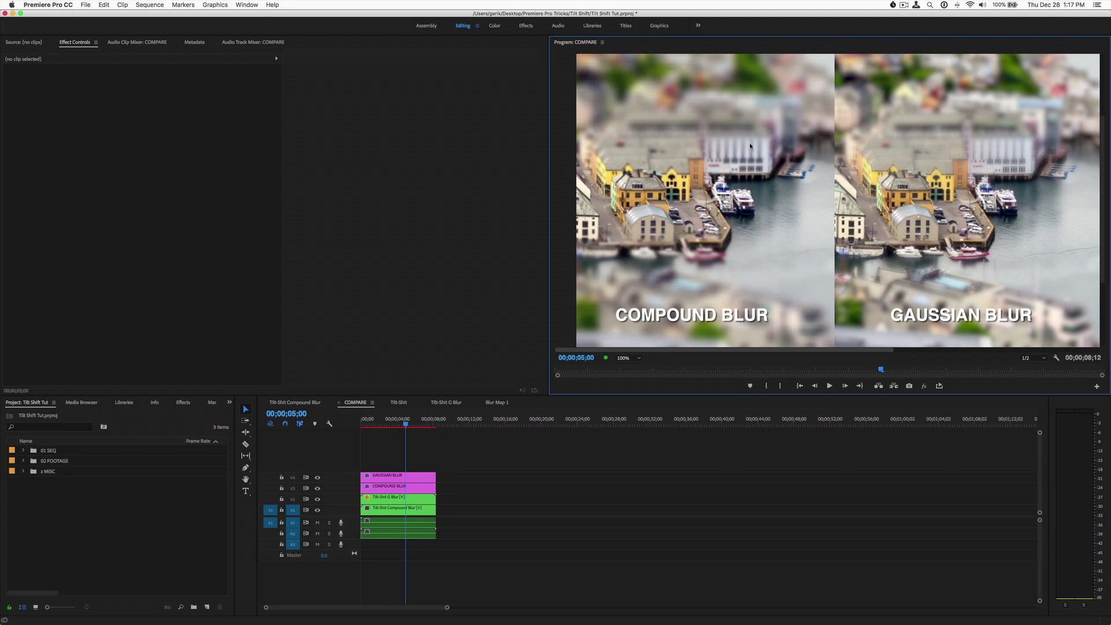
# Step: Create a new sequence named Sequence 06 with the DSLR 1080p30 preset
pyautogui.hotkey('shift', '1')
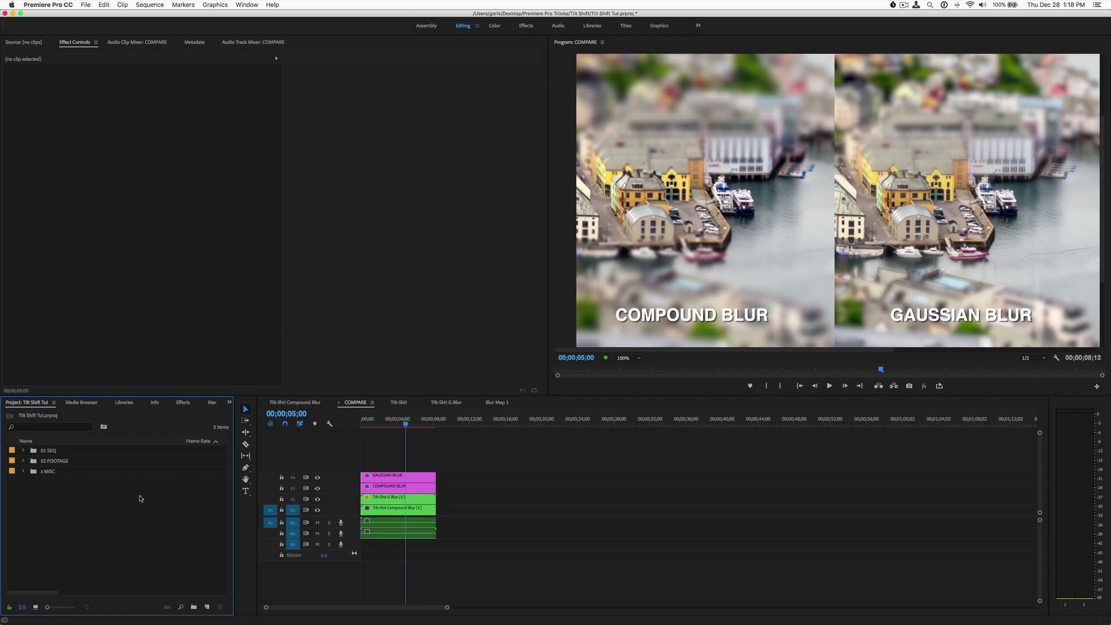
pyautogui.click(206, 607)
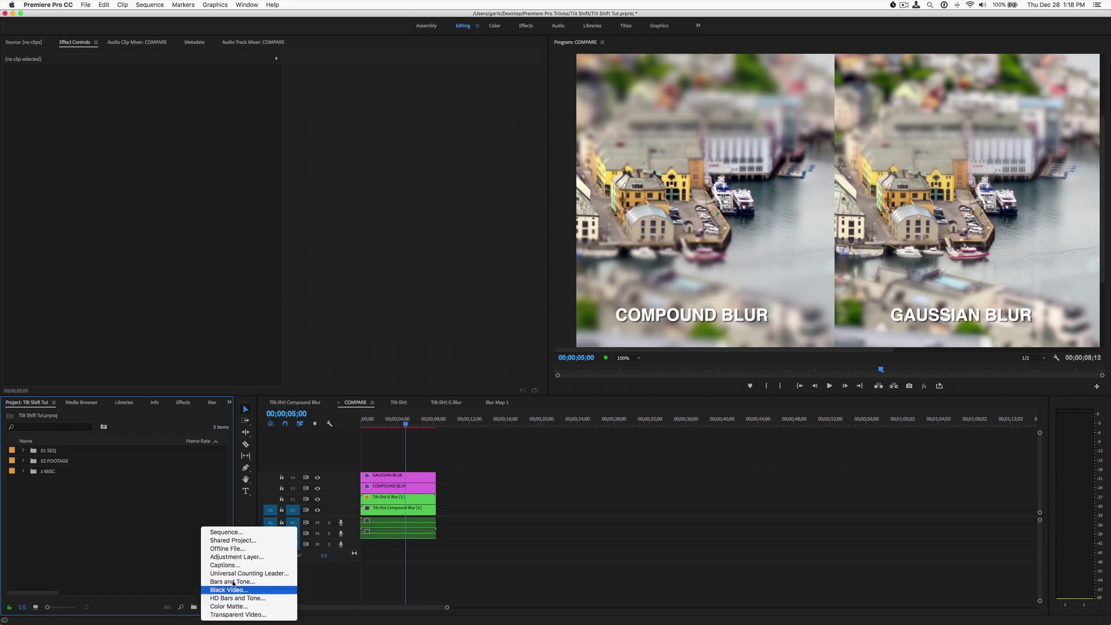
pyautogui.click(231, 534)
pyautogui.press('Return')
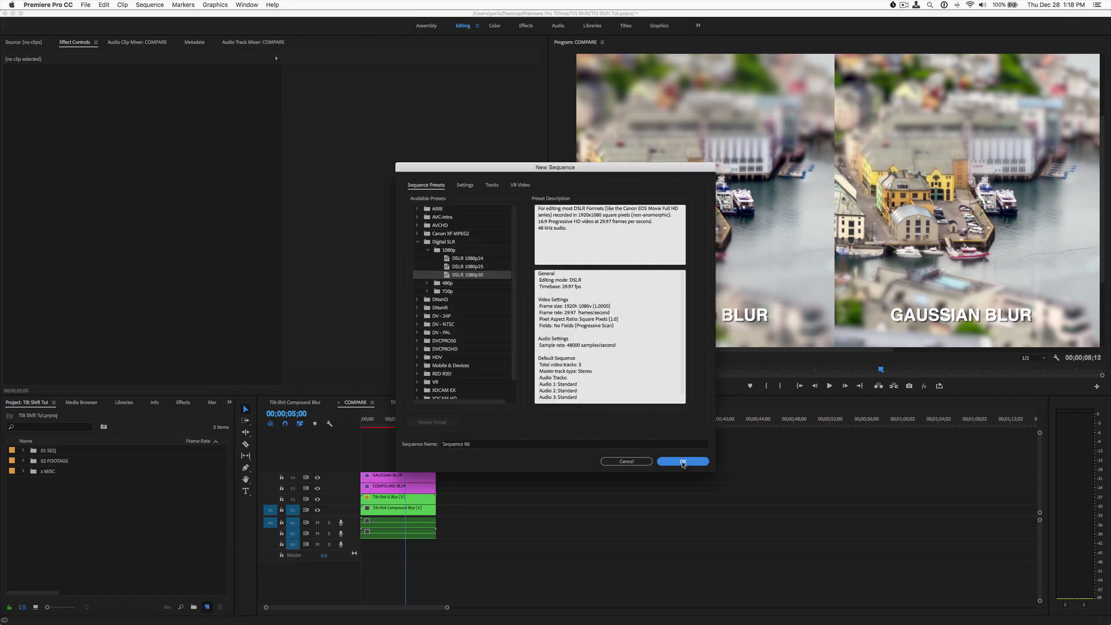
# Step: Place alesund-norway-timelapse.mov from the 02 FOOTAGE bin at the start of the new sequence
pyautogui.click(24, 460)
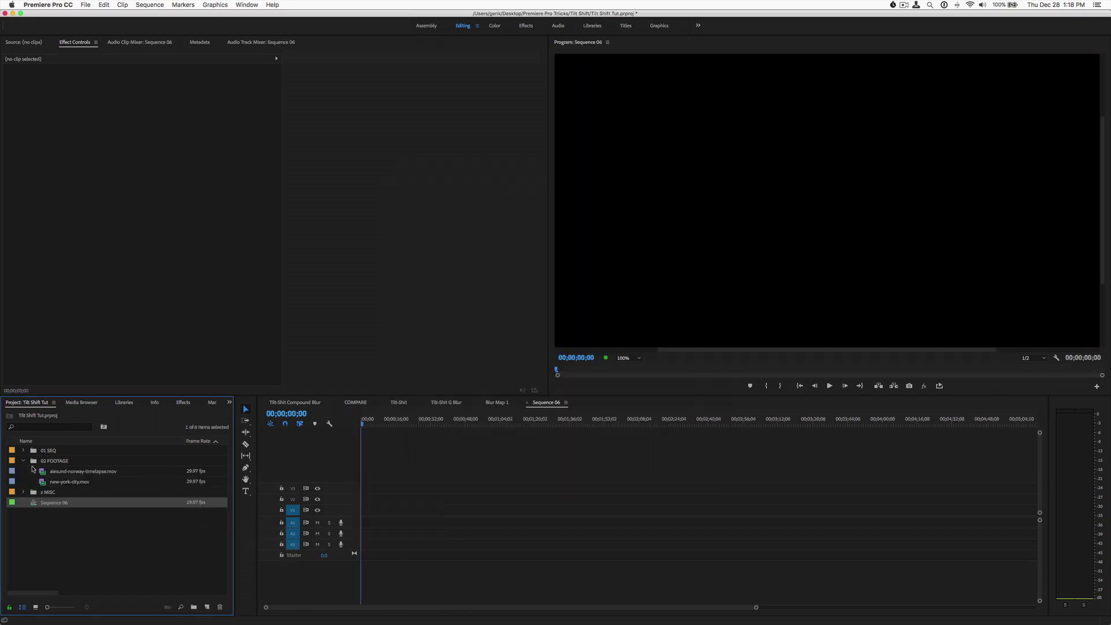
pyautogui.moveTo(69, 471); pyautogui.dragTo(356, 516)
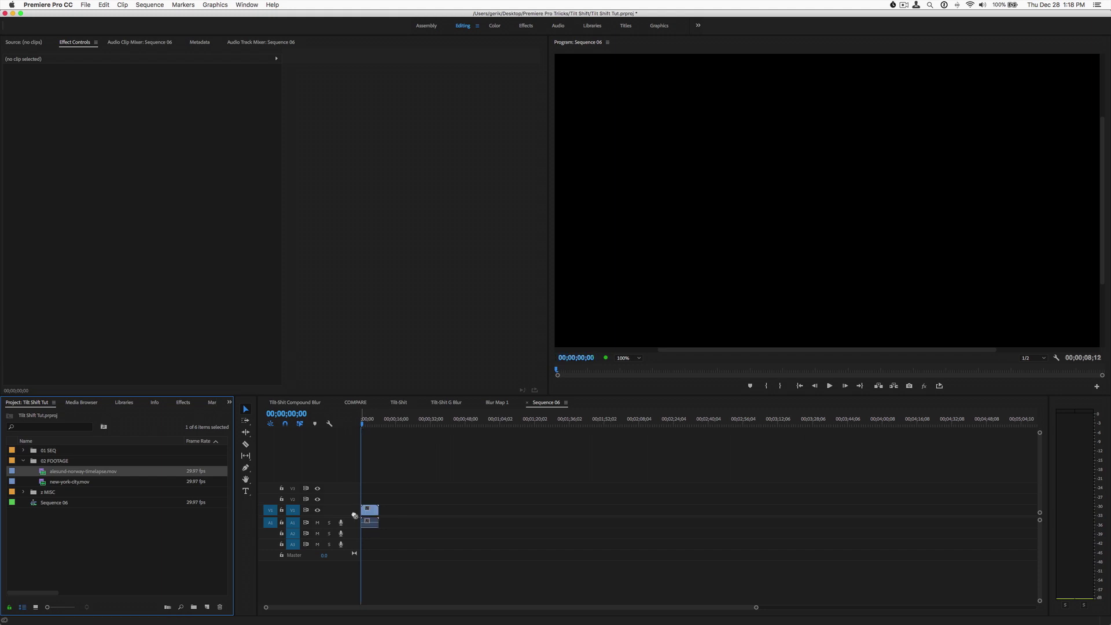
pyautogui.press('\\')
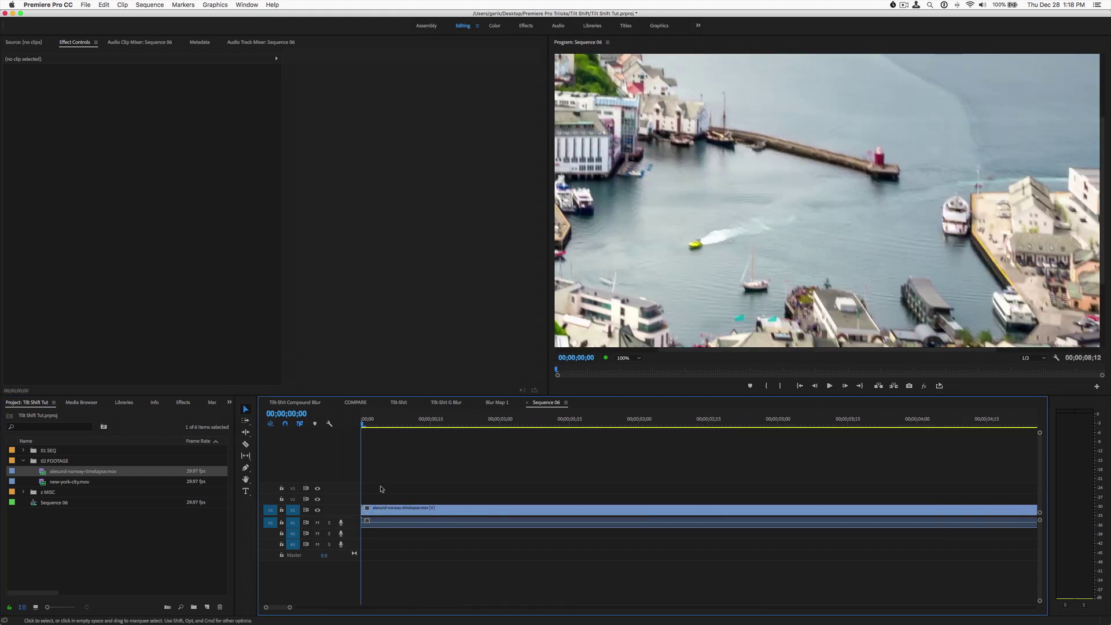
# Step: Set the program preview zoom to Fit and move the timelapse clip up to video track 2, keeping its start time
pyautogui.click(435, 509)
pyautogui.click(626, 358)
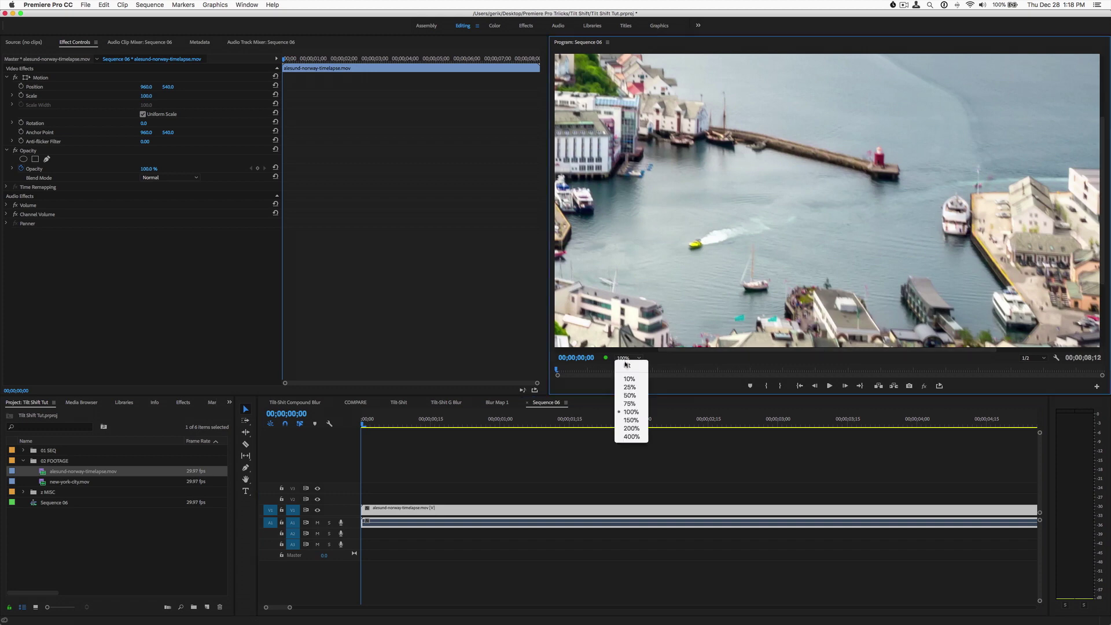
pyautogui.click(627, 366)
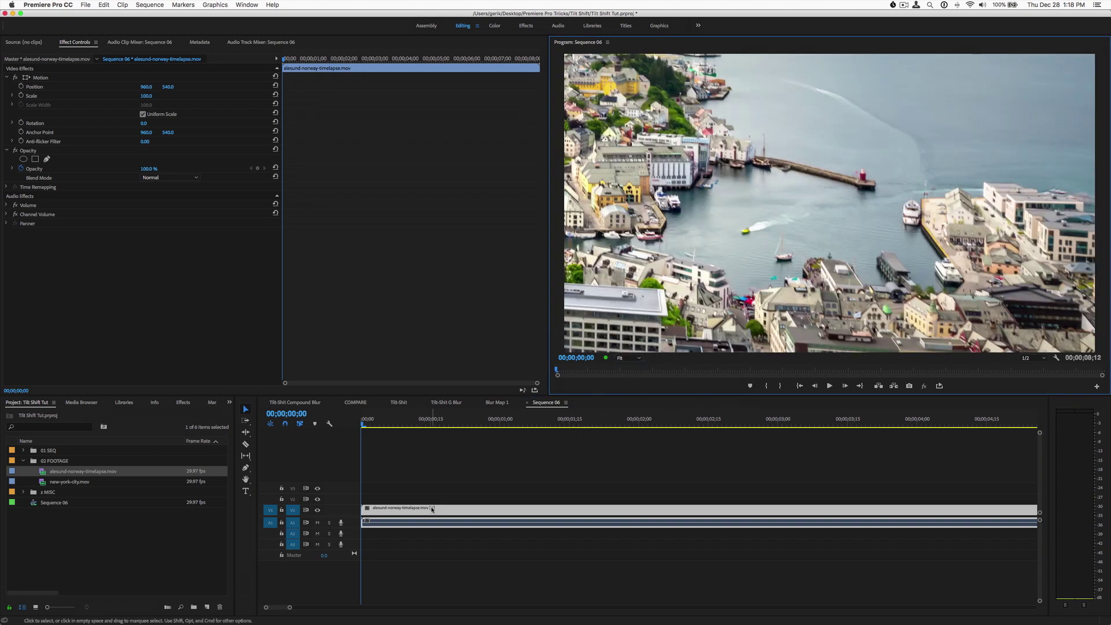
pyautogui.moveTo(479, 511); pyautogui.dragTo(483, 501)
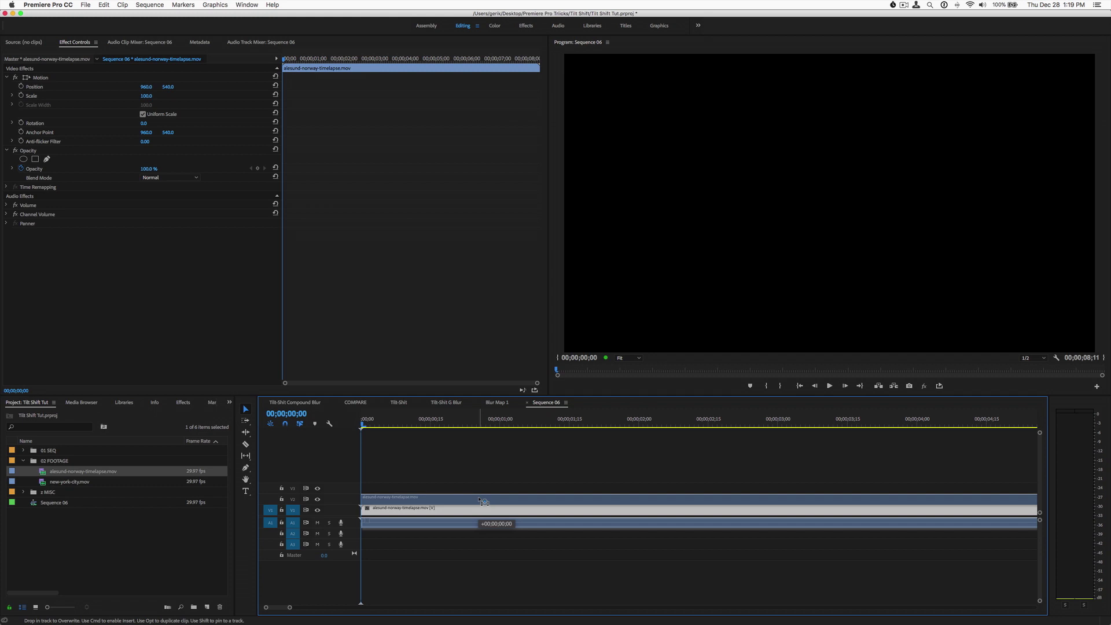
pyautogui.moveTo(483, 501); pyautogui.dragTo(483, 501)
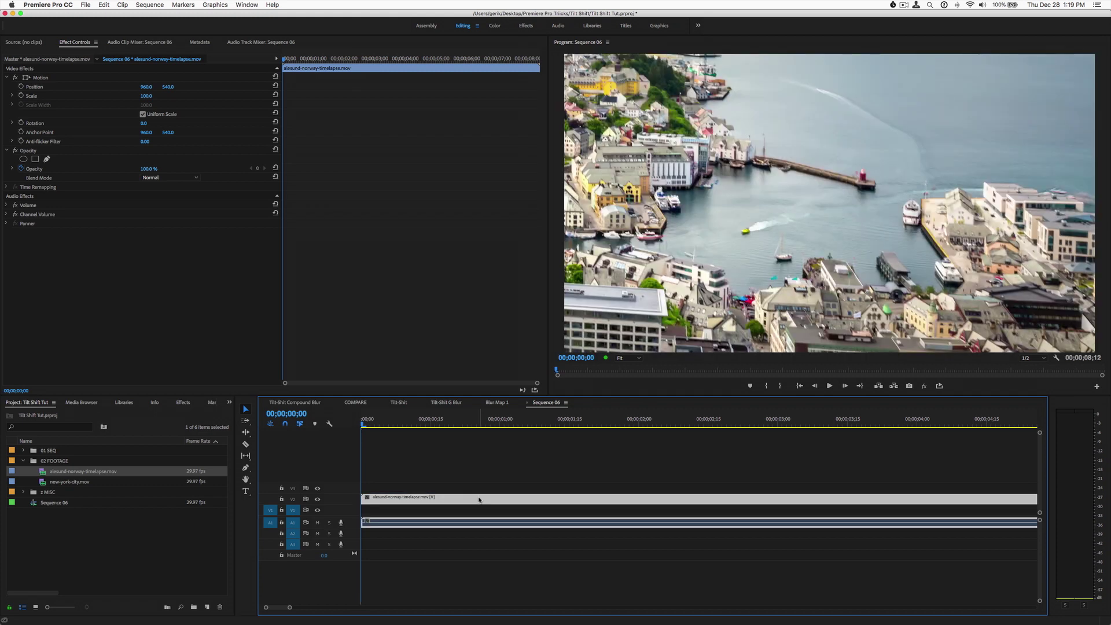
# Step: Create a white 1920 x 1080 color matte named White Color Matte
pyautogui.click(23, 460)
pyautogui.click(206, 607)
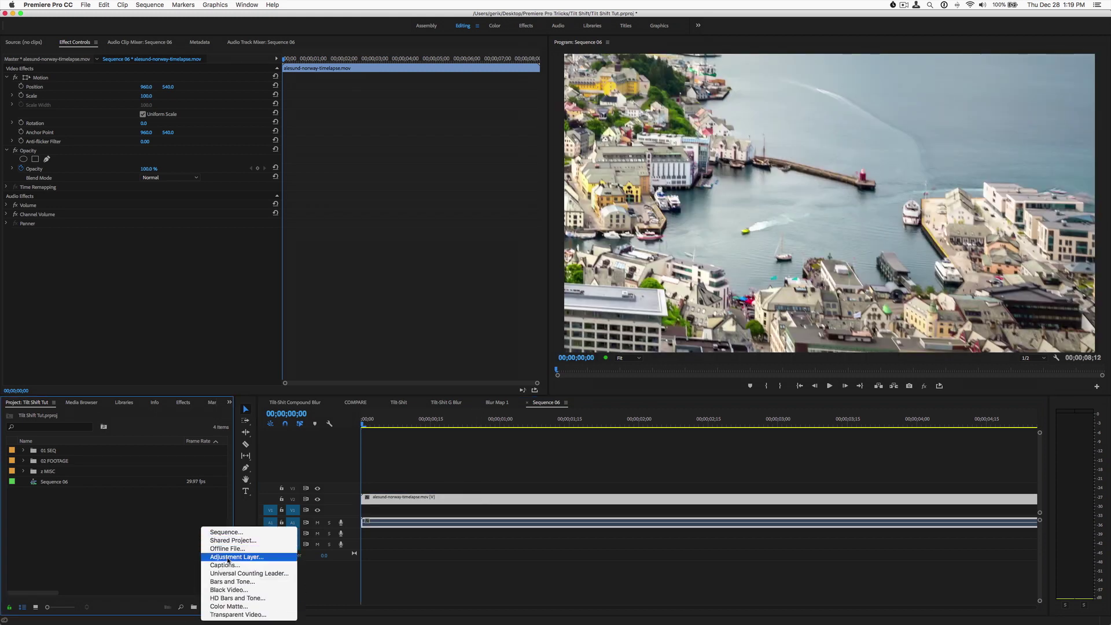
pyautogui.click(225, 606)
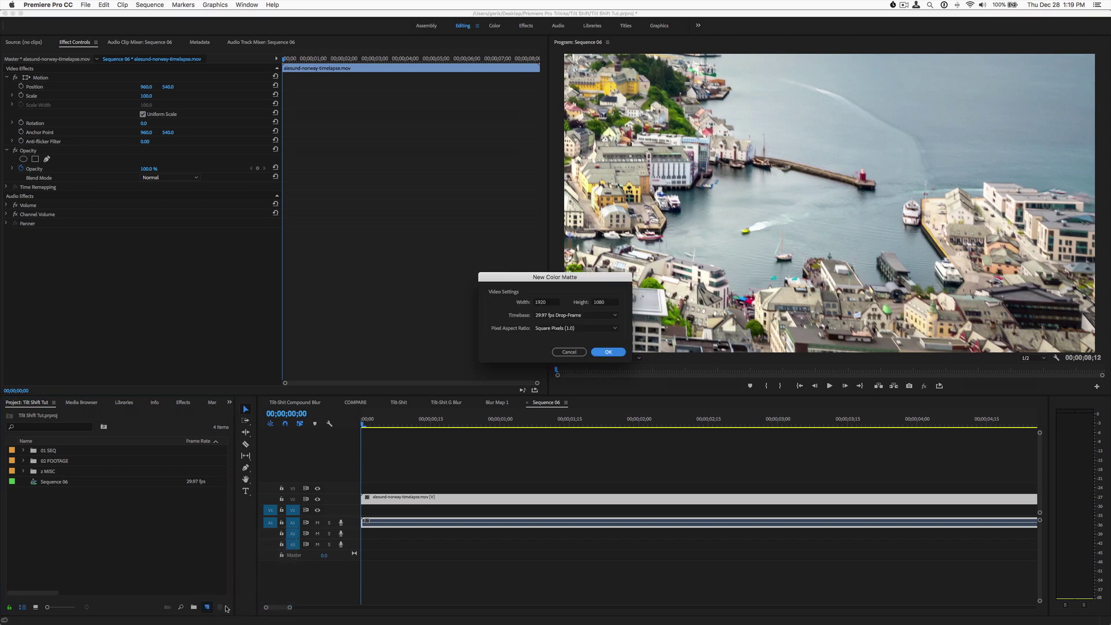
pyautogui.click(601, 354)
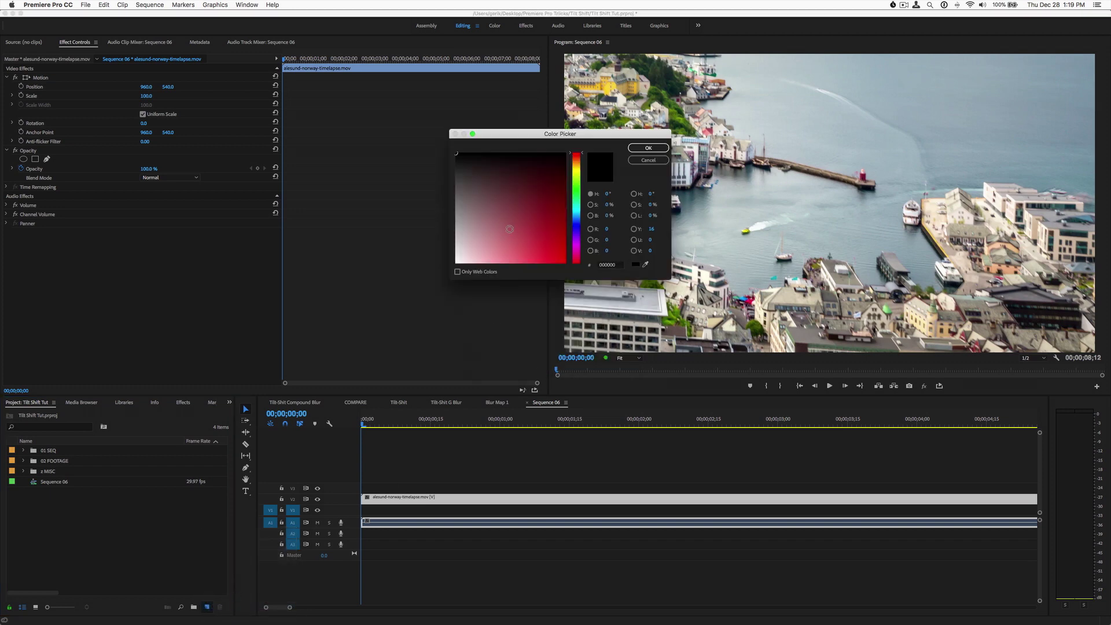
pyautogui.moveTo(510, 229); pyautogui.dragTo(435, 273)
pyautogui.click(648, 149)
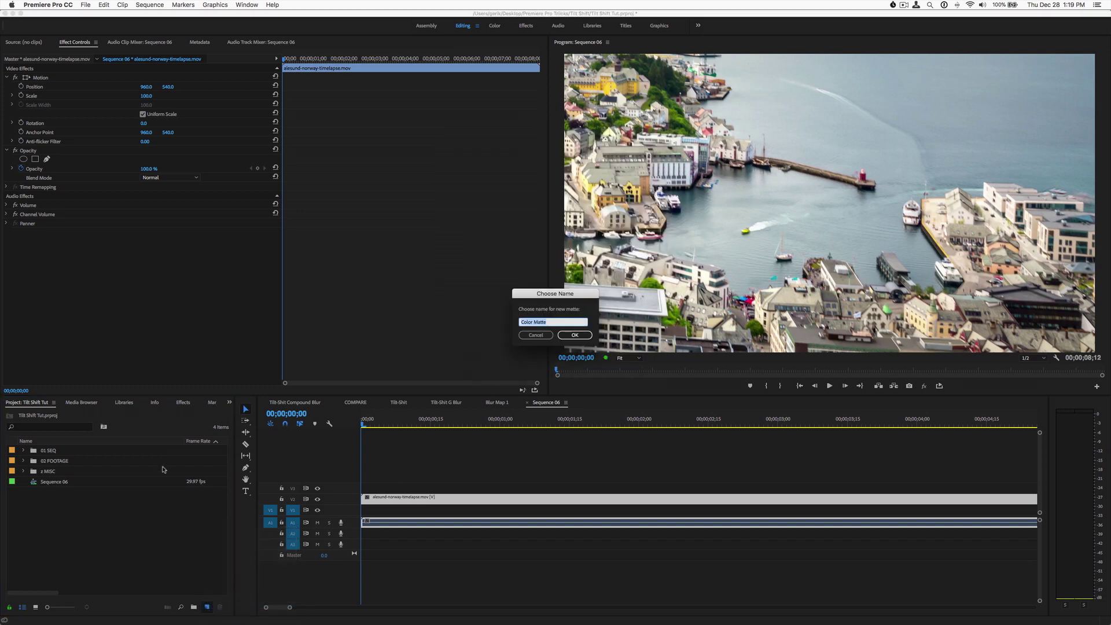
pyautogui.write('White')
pyautogui.press('Return')
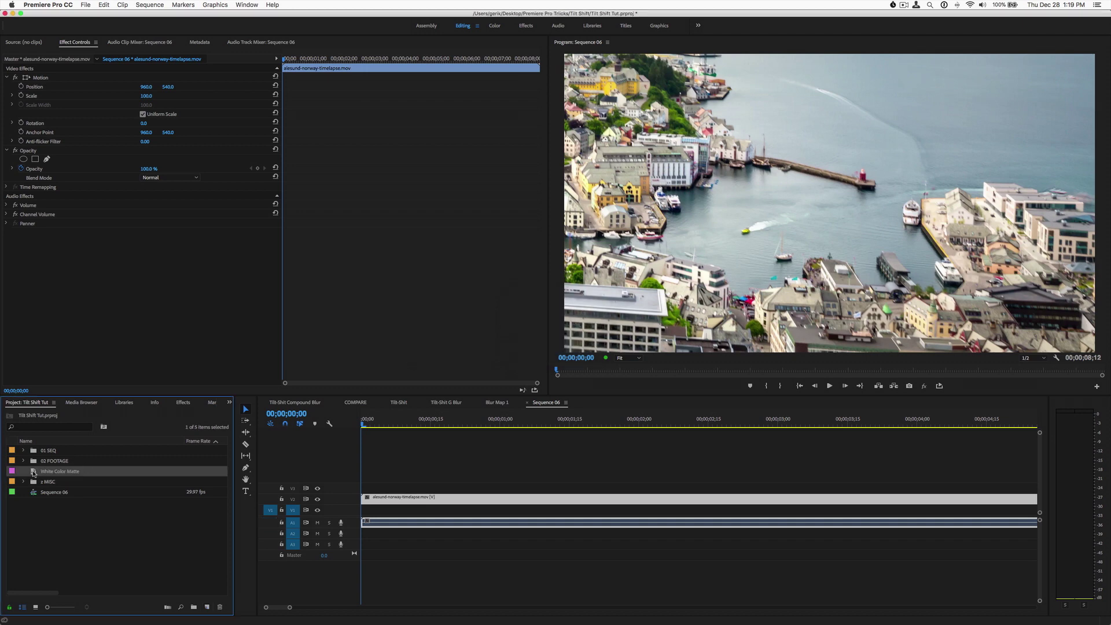
# Step: Place the white matte on video track 1 beneath the timelapse clip and extend it to the clip's full length
pyautogui.moveTo(33, 474); pyautogui.dragTo(357, 517)
pyautogui.press('-')
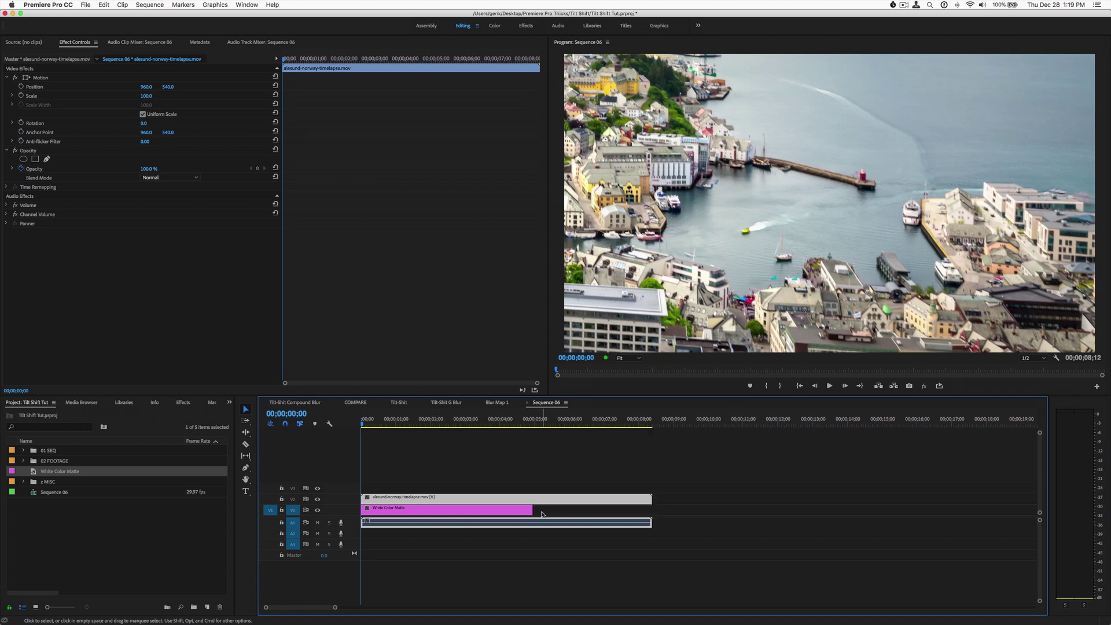
pyautogui.moveTo(533, 509); pyautogui.dragTo(653, 510)
# Step: Nest the white matte clip as a sequence named Blur Map
pyautogui.click(483, 510)
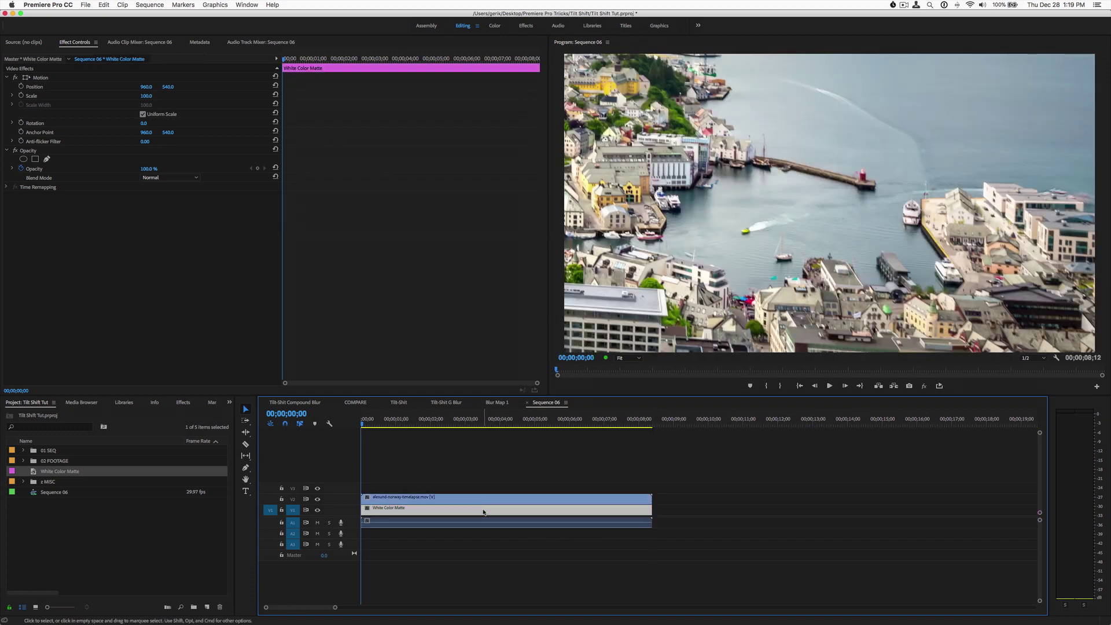
pyautogui.rightClick(483, 512)
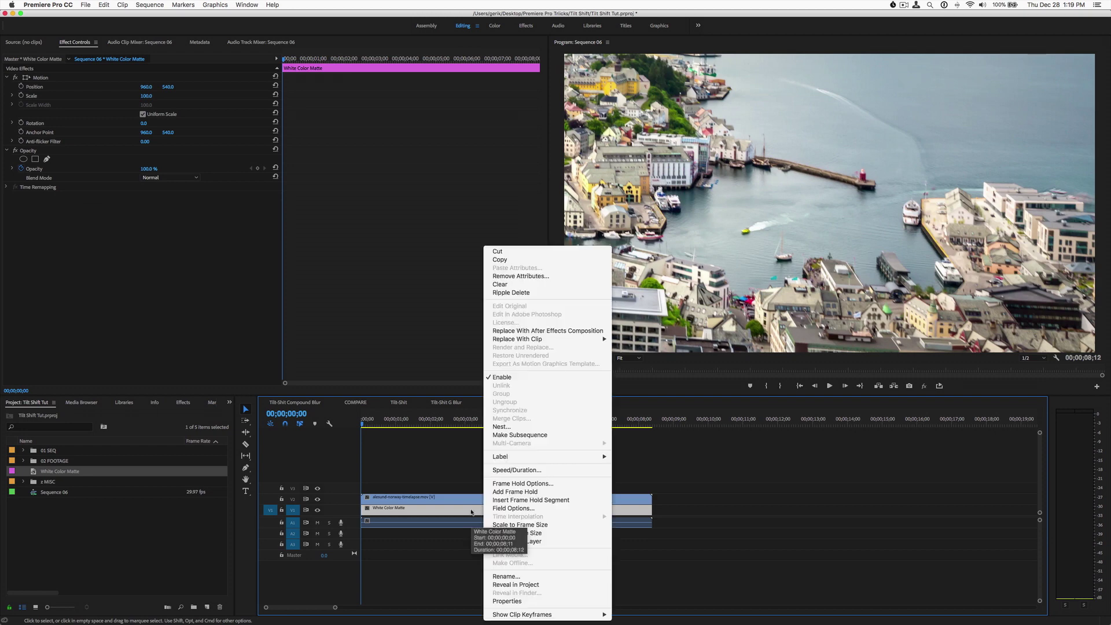
pyautogui.click(538, 429)
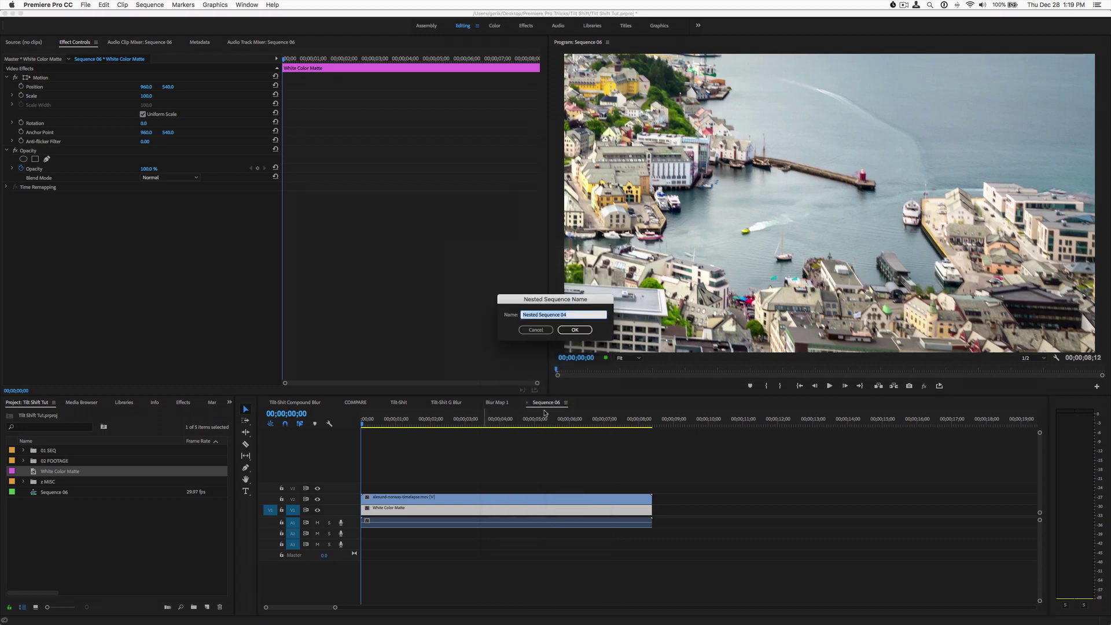
pyautogui.write('Blur Map')
pyautogui.press('Return')
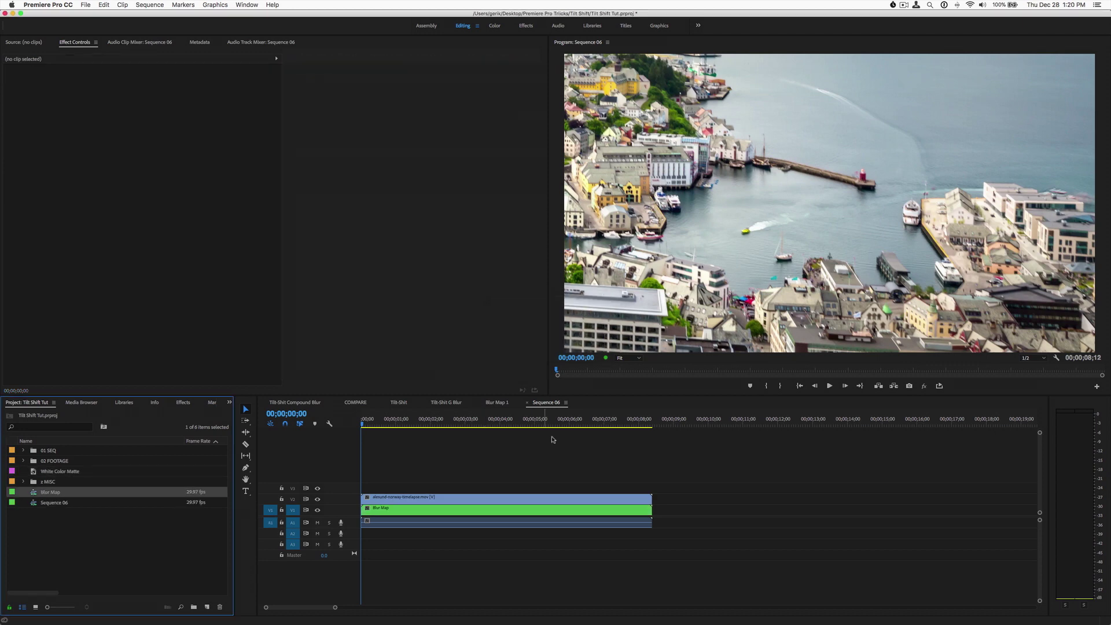
# Step: Open the nested Blur Map sequence and create a black 1920 x 1080 color matte named Black Color Matte
pyautogui.doubleClick(561, 512)
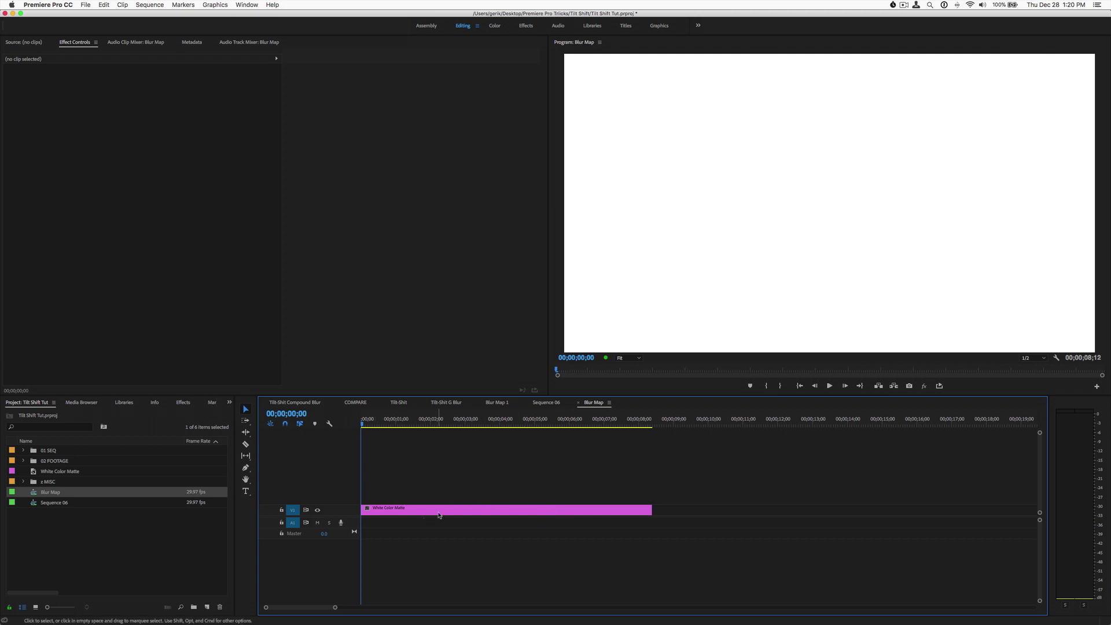
pyautogui.click(207, 606)
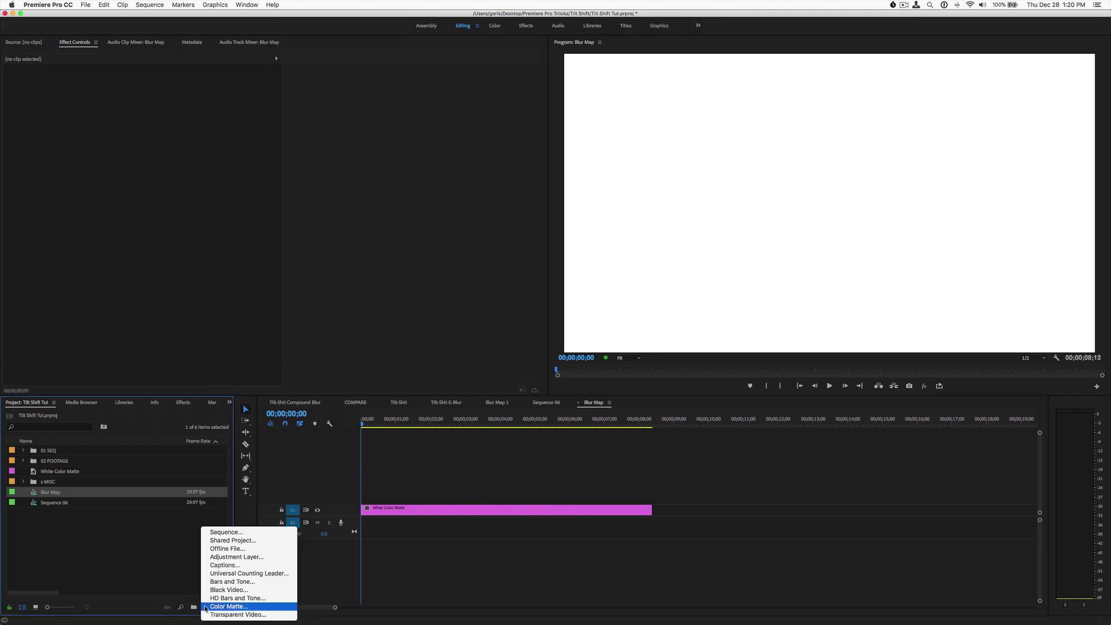
pyautogui.click(213, 606)
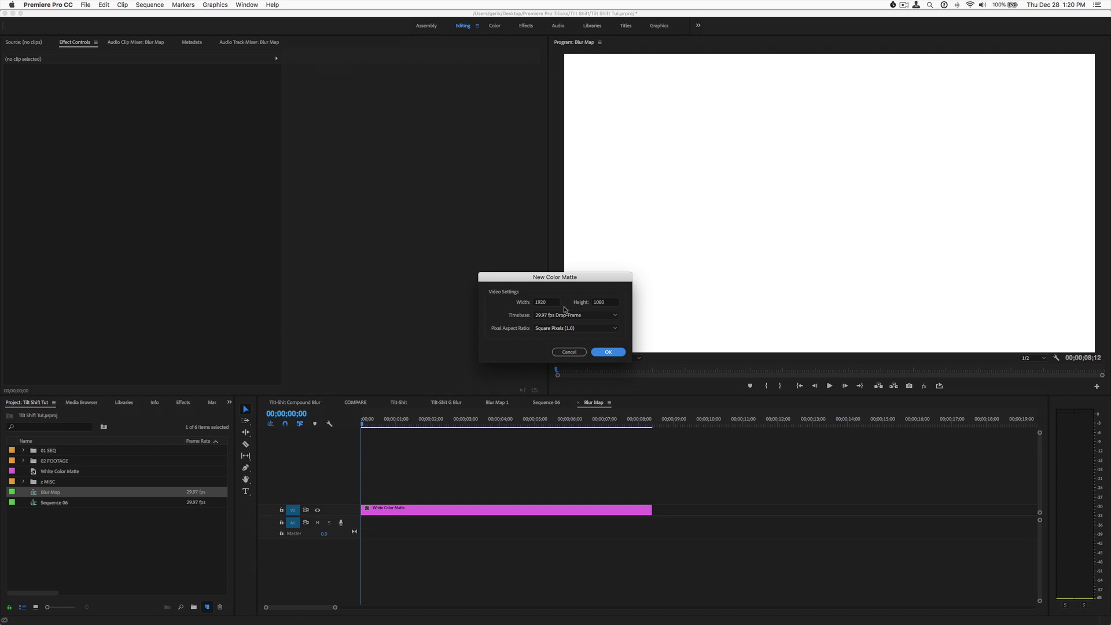
pyautogui.click(606, 353)
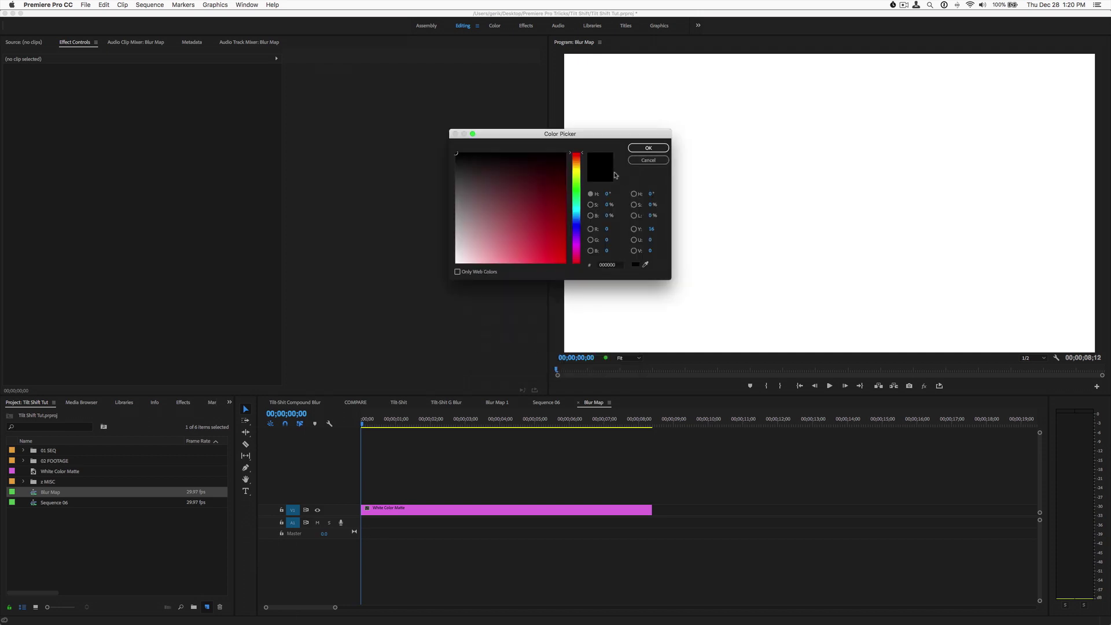
pyautogui.press('Return')
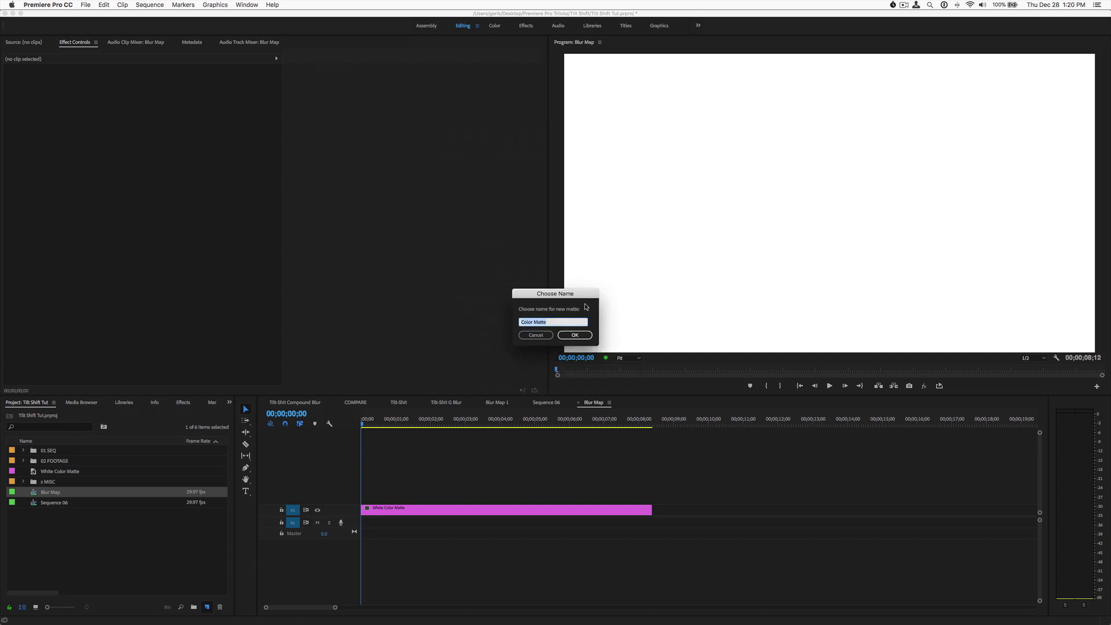
pyautogui.write('Black Color Matte')
pyautogui.press('Return')
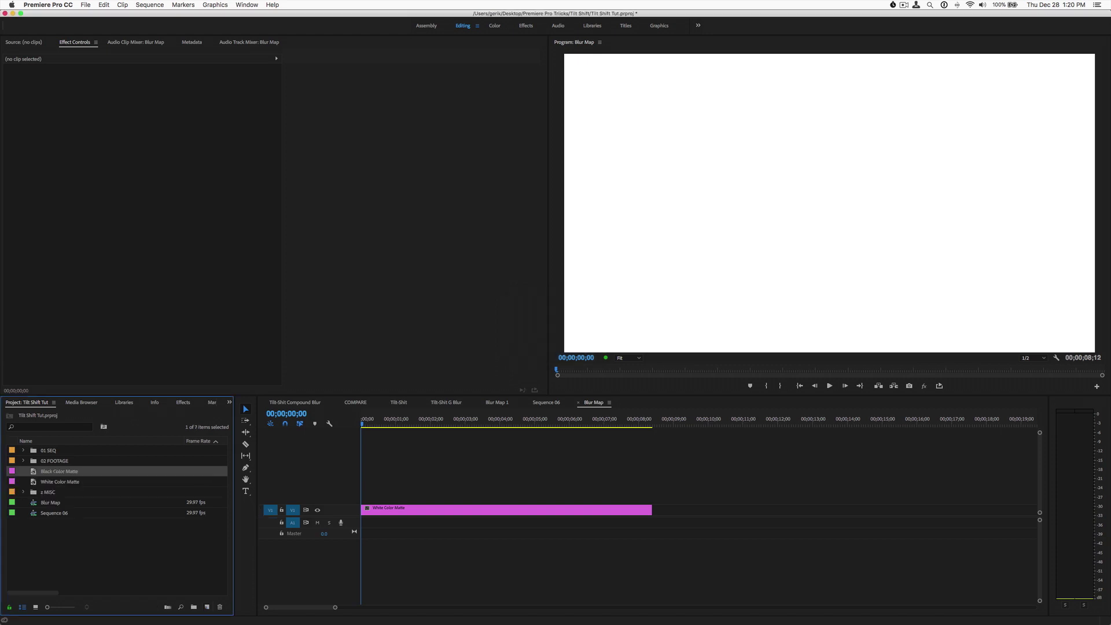
# Step: Place the black matte on the track above the white matte and extend it to the same length
pyautogui.moveTo(34, 474); pyautogui.dragTo(332, 497)
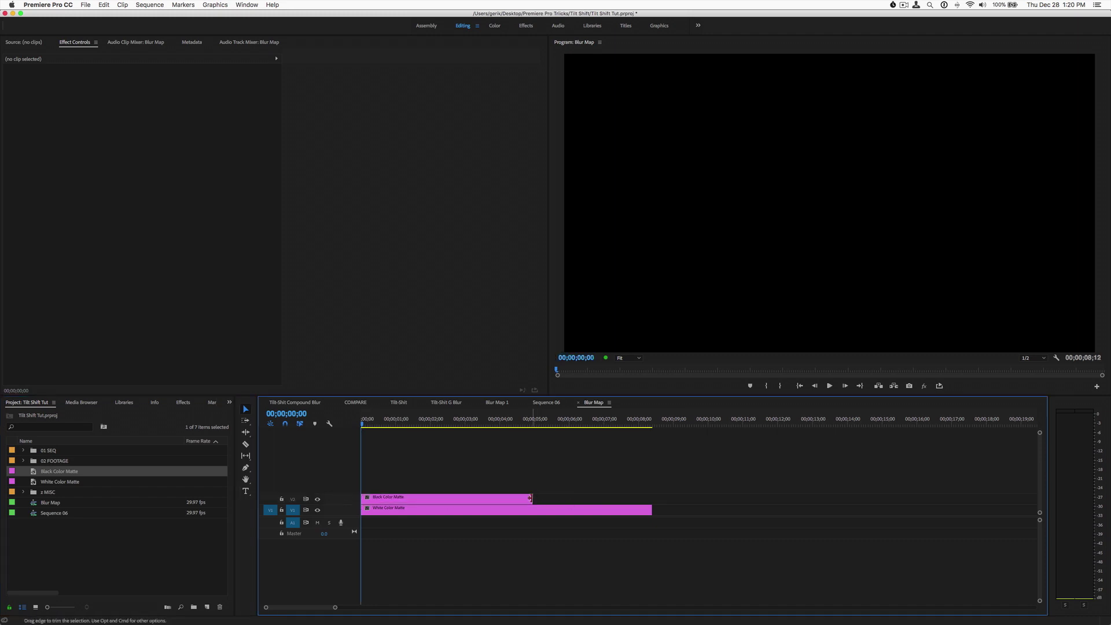
pyautogui.moveTo(532, 498); pyautogui.dragTo(652, 499)
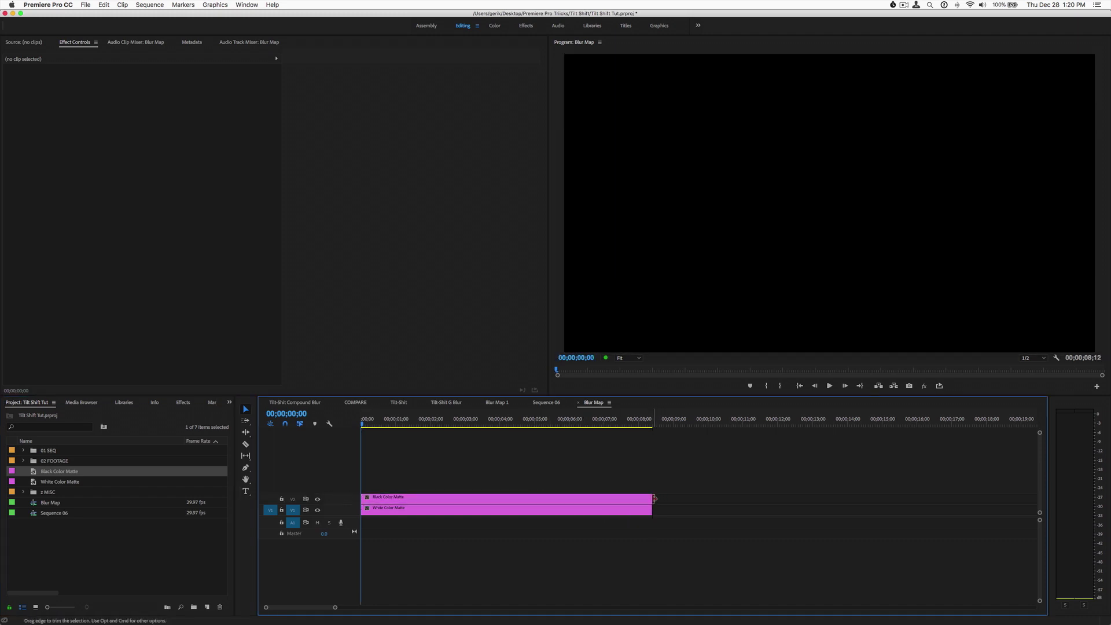
# Step: Mask the black matte's opacity with a rectangle stretched across the full frame width and feather the mask to about 125
pyautogui.click(441, 498)
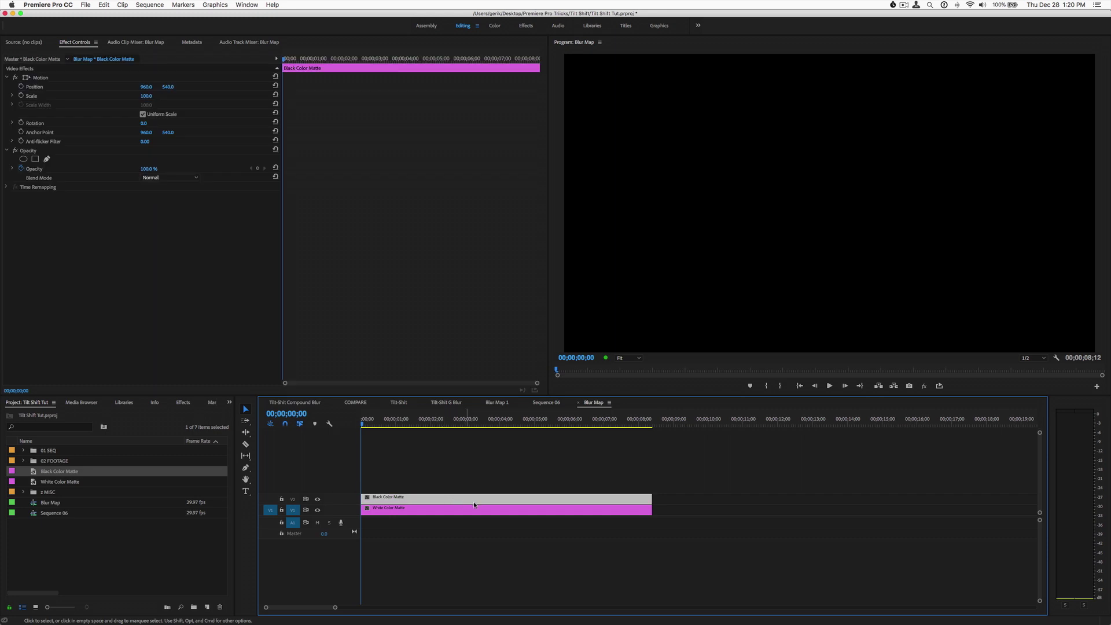
pyautogui.click(36, 160)
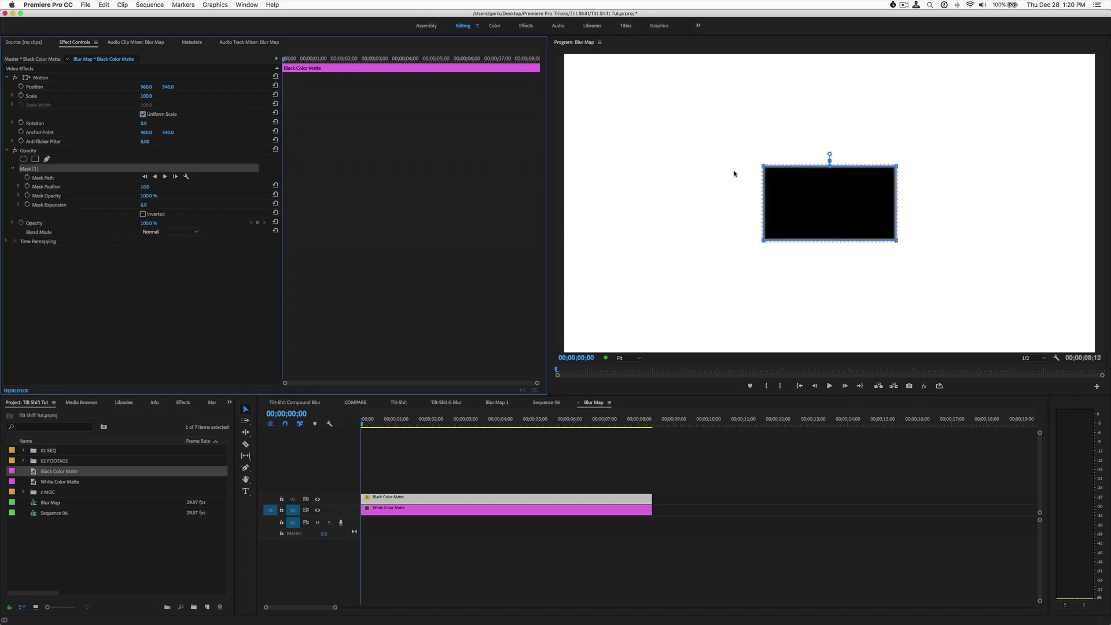
pyautogui.moveTo(743, 149); pyautogui.dragTo(554, 248)
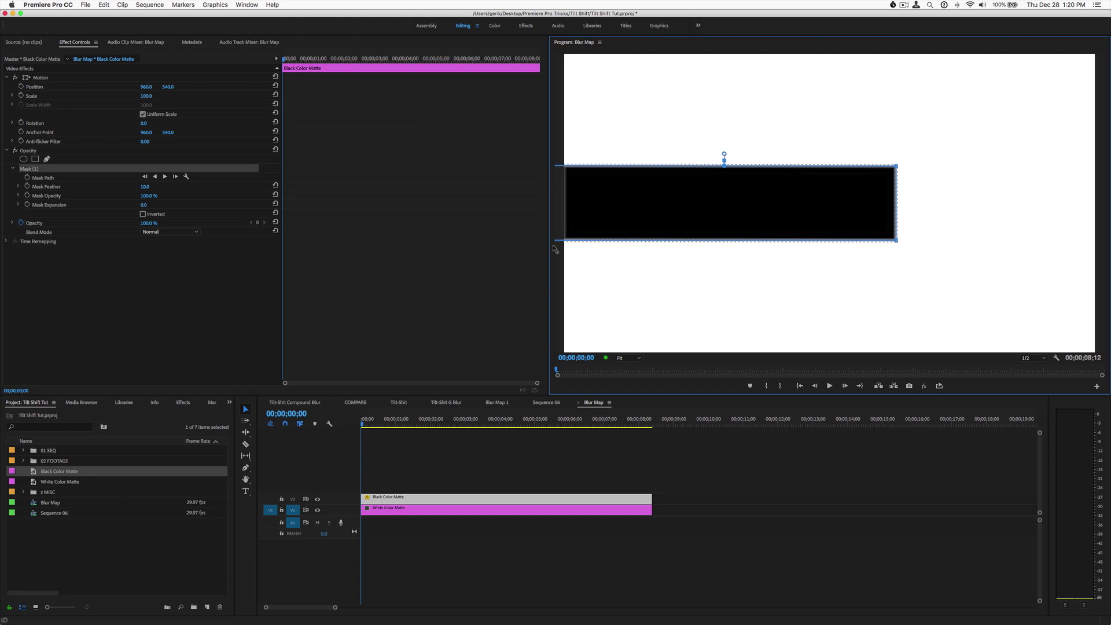
pyautogui.moveTo(883, 152); pyautogui.dragTo(1106, 243)
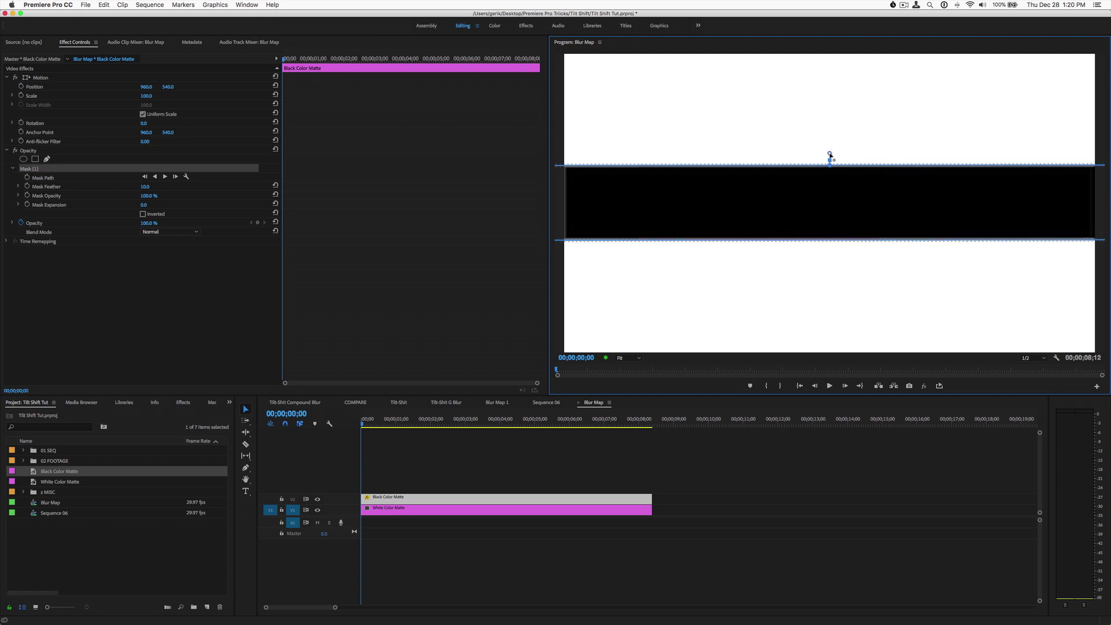
pyautogui.moveTo(829, 153); pyautogui.dragTo(830, 137)
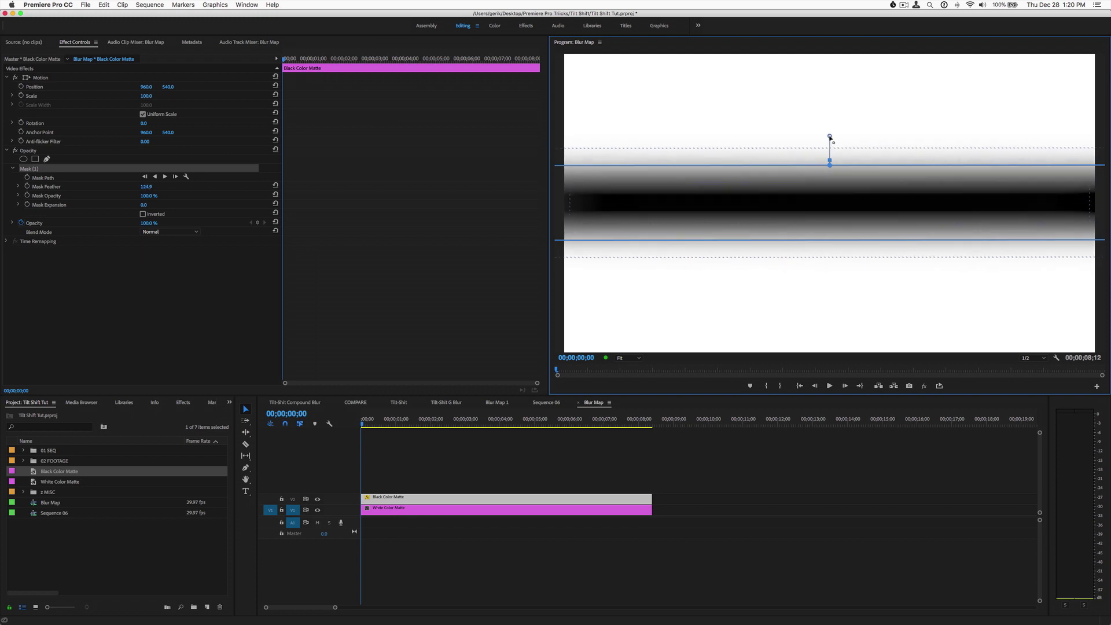
pyautogui.click(759, 443)
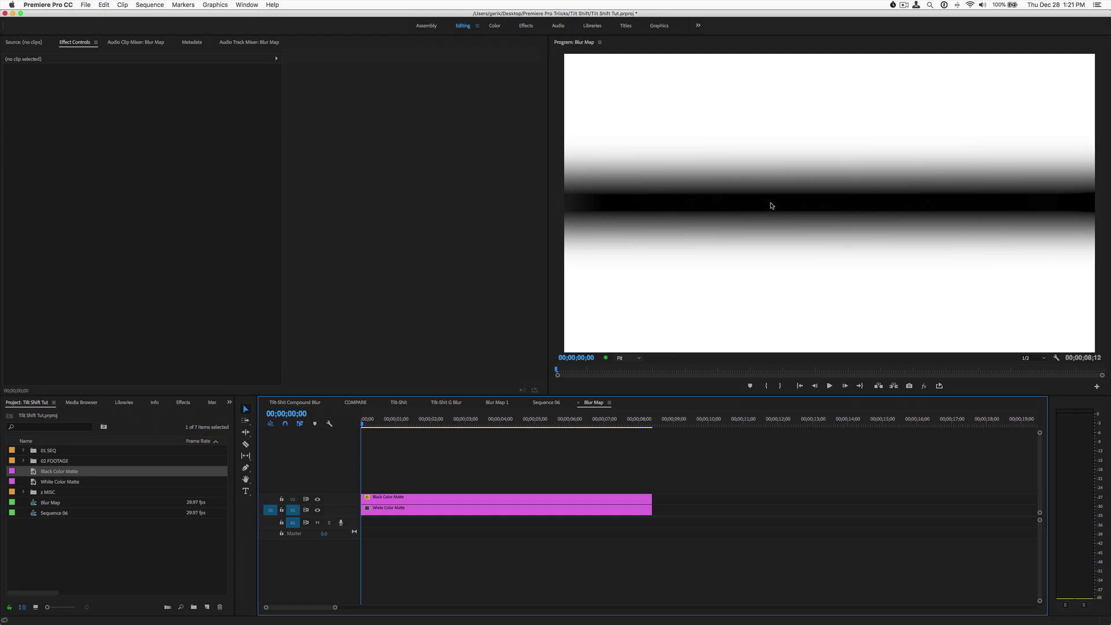
# Step: Return to Sequence 06 and apply the Compound Blur effect to the timelapse clip above the nested Blur Map
pyautogui.click(546, 402)
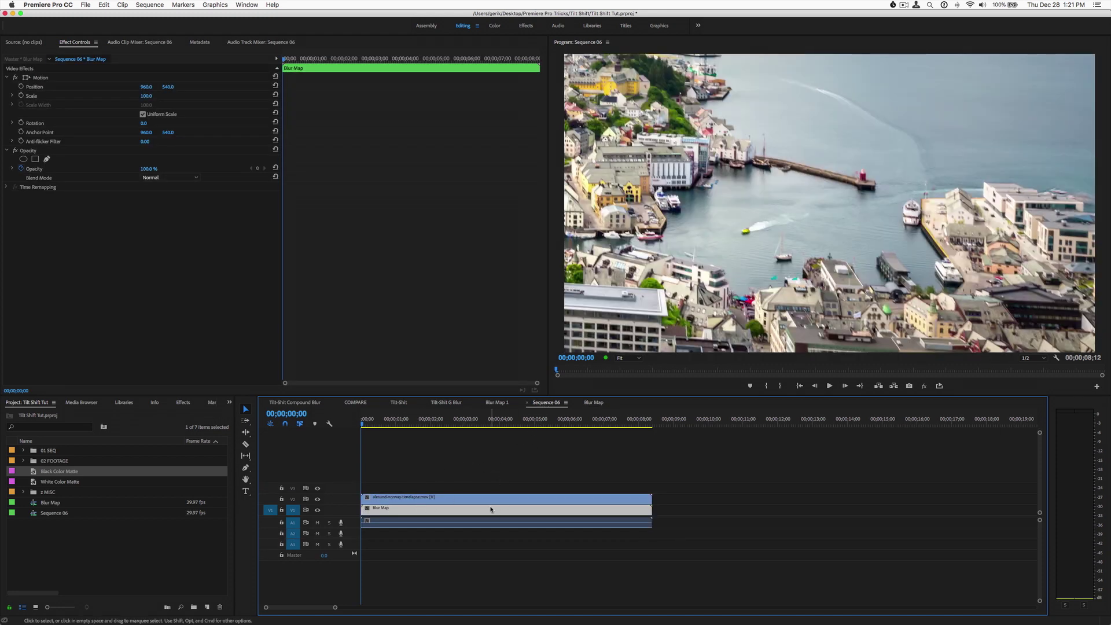
pyautogui.click(492, 470)
pyautogui.click(458, 498)
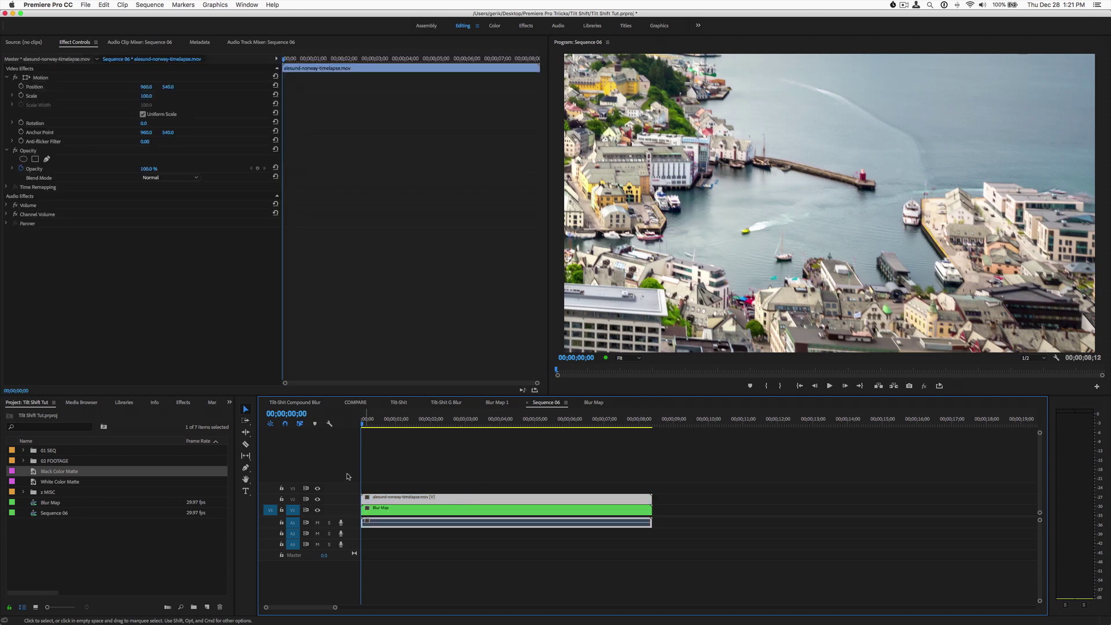
pyautogui.click(182, 402)
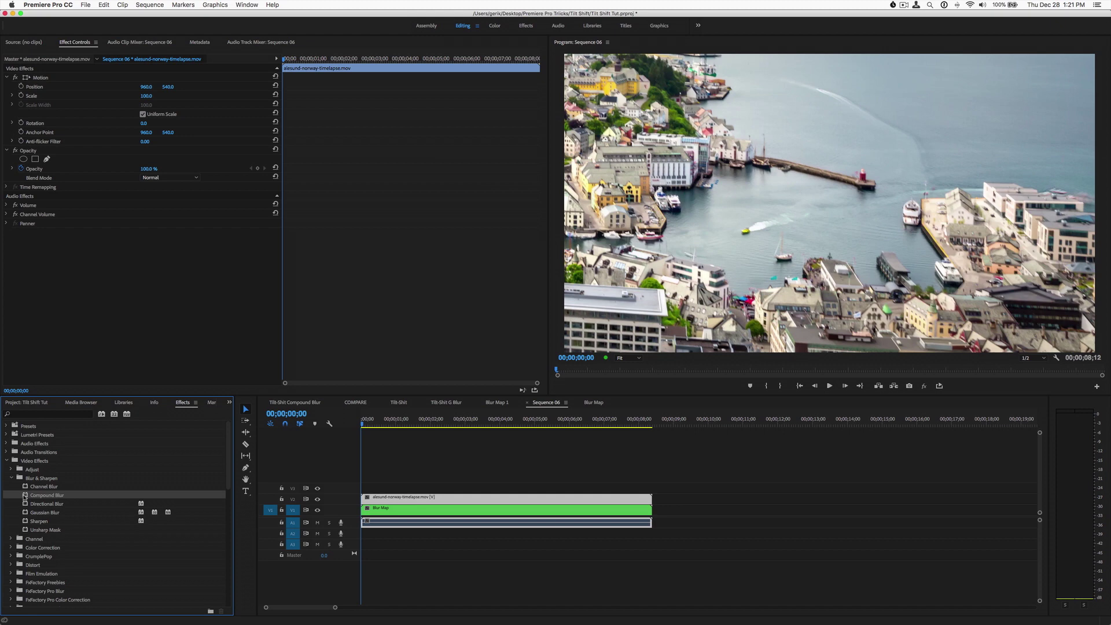
pyautogui.moveTo(24, 496); pyautogui.dragTo(400, 499)
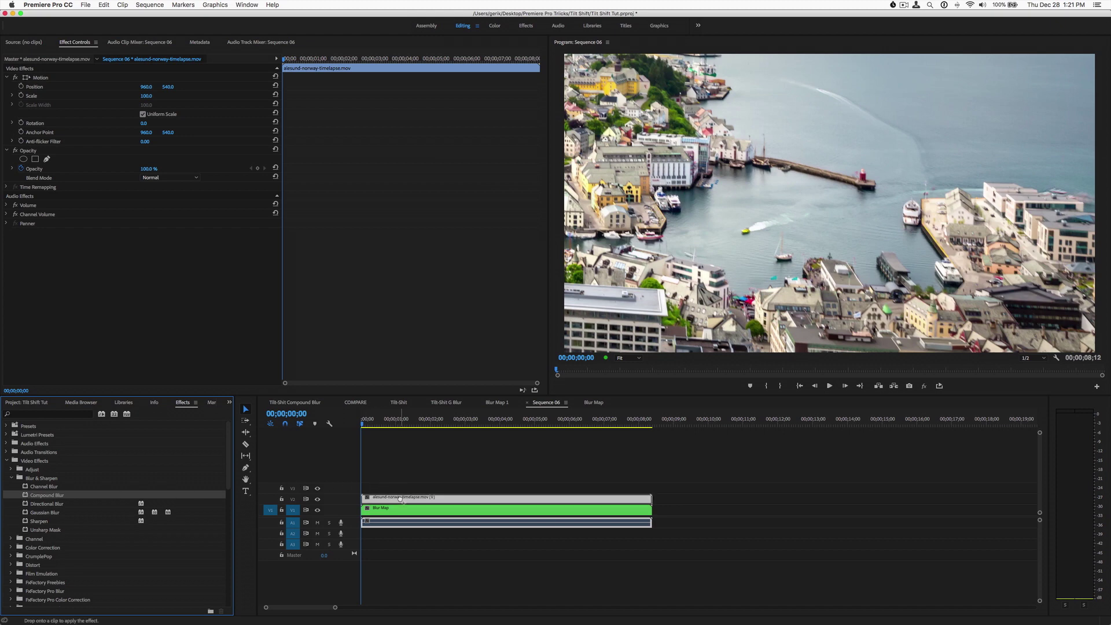
pyautogui.moveTo(401, 499); pyautogui.dragTo(401, 499)
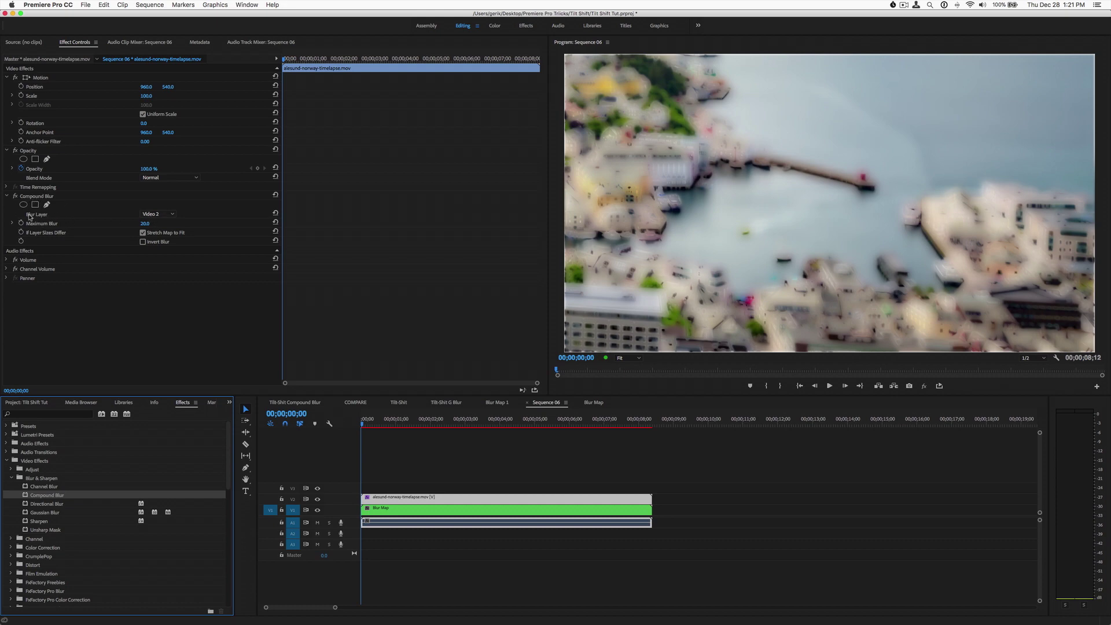
# Step: Set the Compound Blur's blur layer to Video 1 and preview the result at the 3-second mark
pyautogui.click(165, 215)
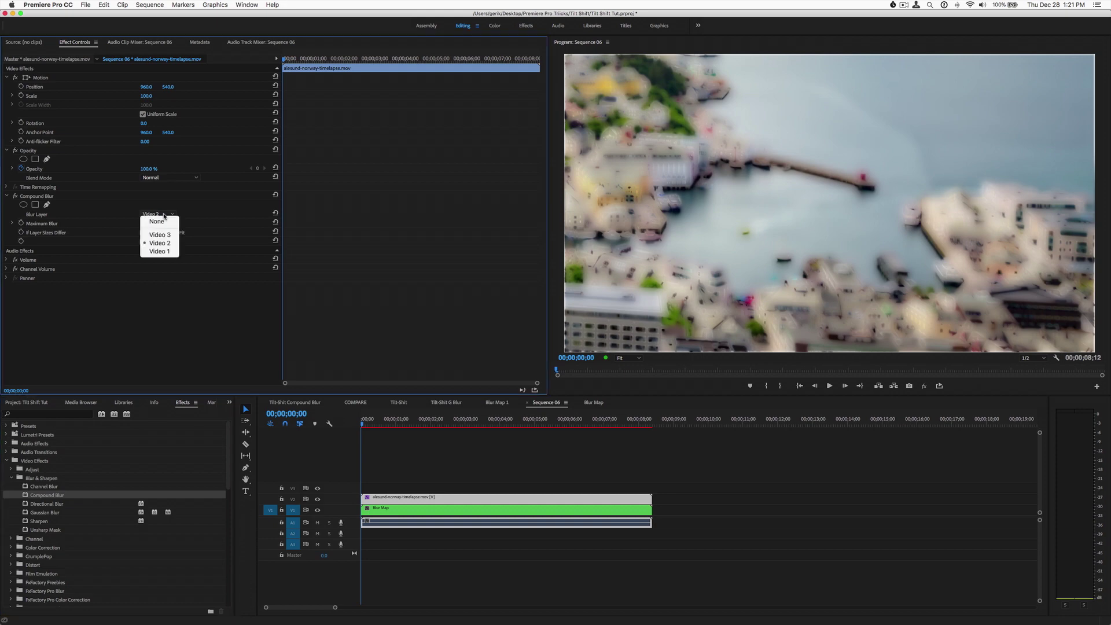
pyautogui.click(164, 252)
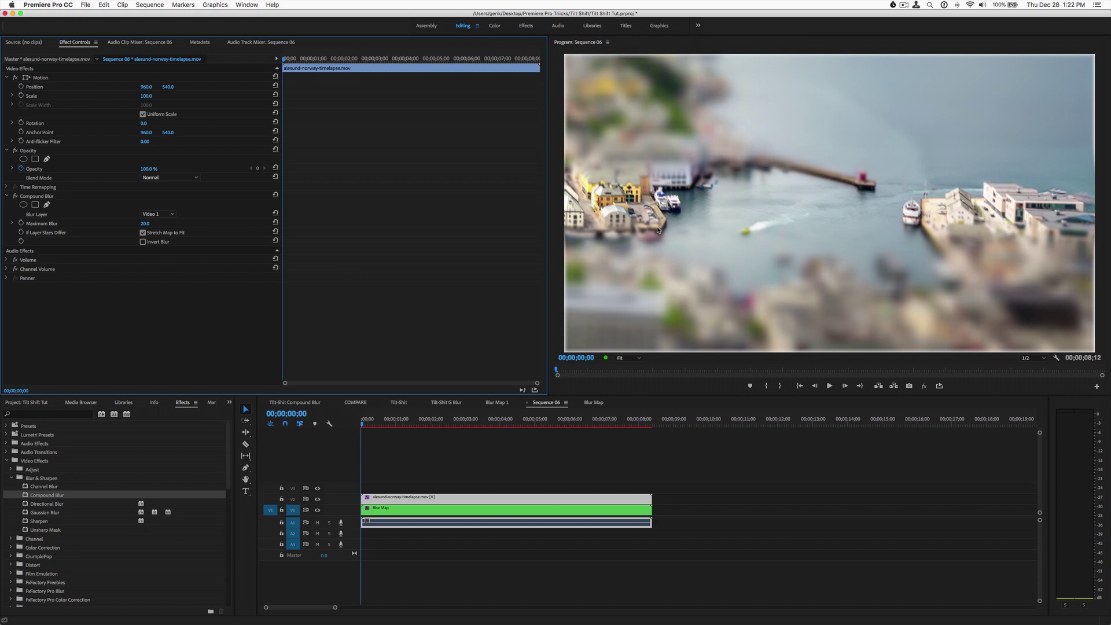
pyautogui.click(464, 421)
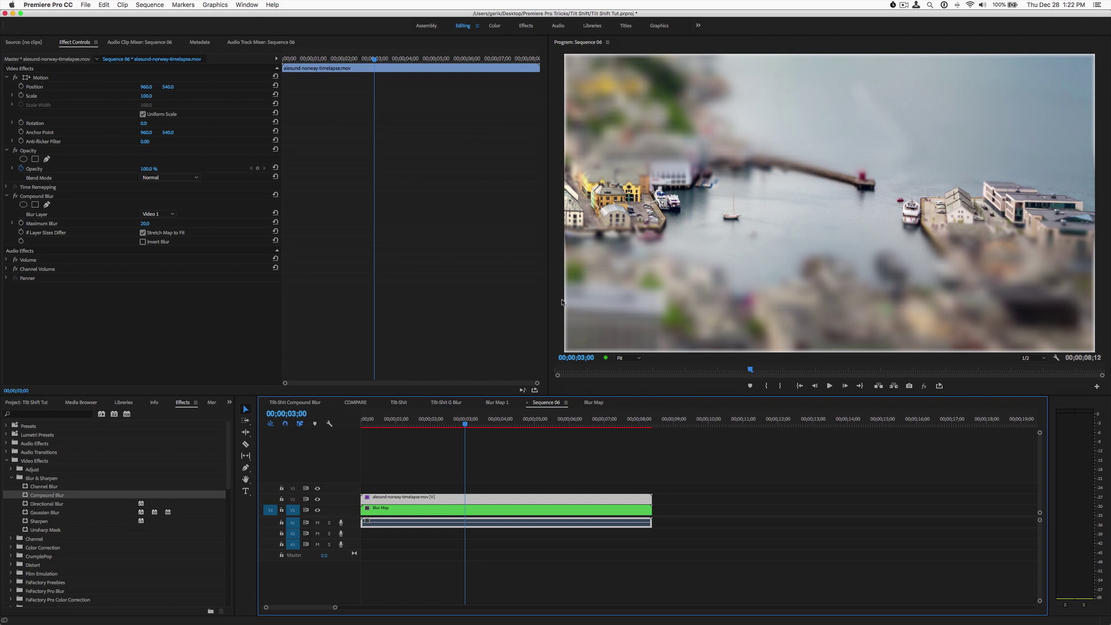
# Step: Scale the timelapse clip to 103 to push its blurred edges out of the frame, then deselect it
pyautogui.click(149, 95)
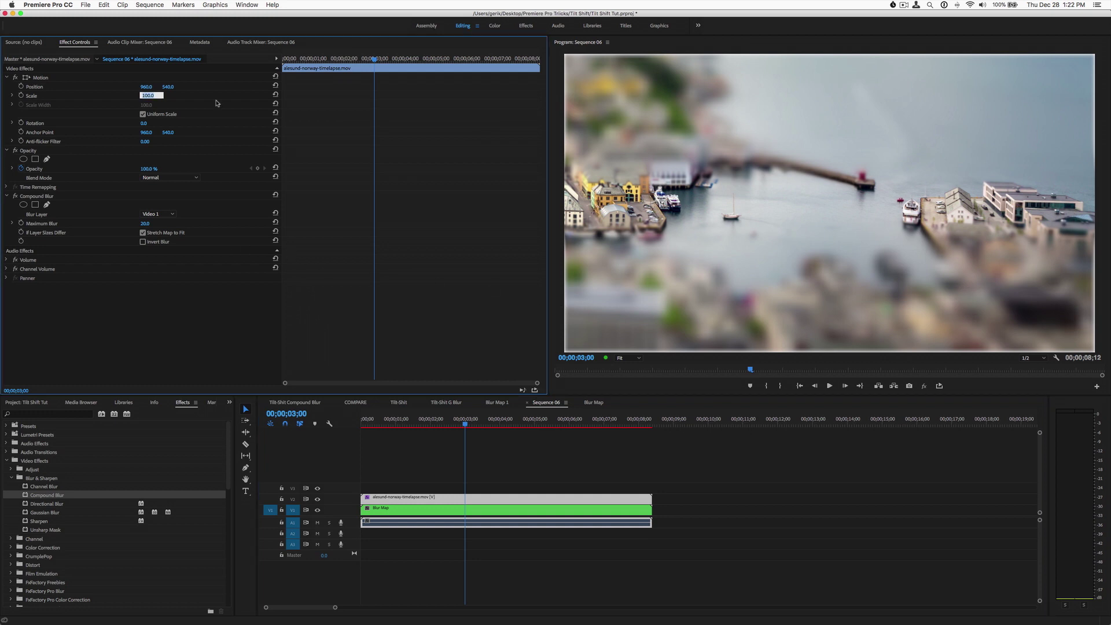
pyautogui.write('103')
pyautogui.press('Return')
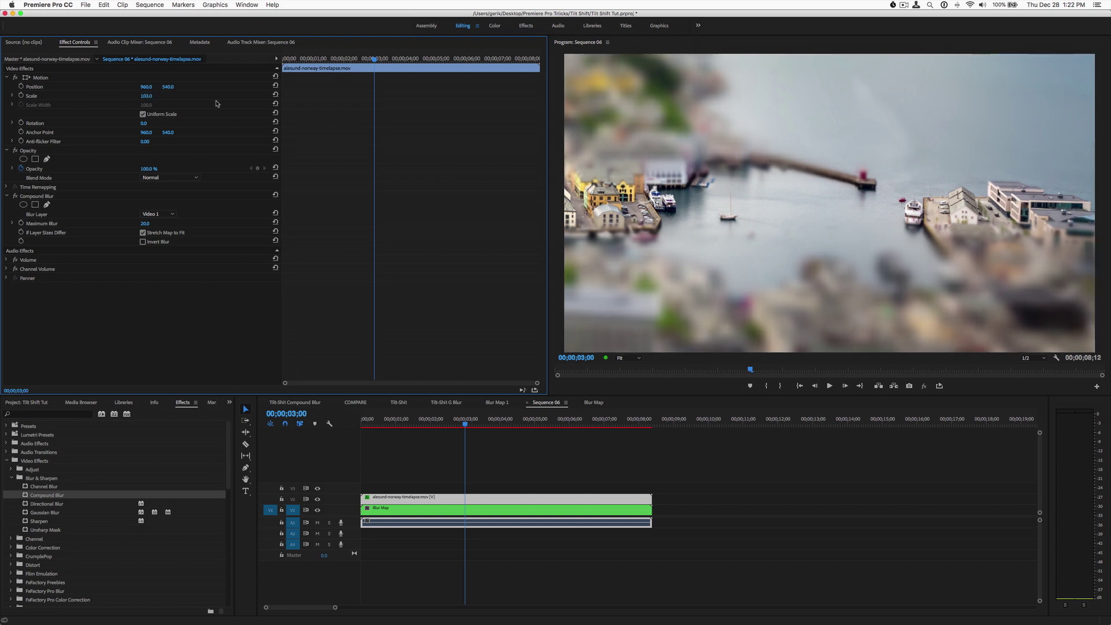
pyautogui.click(531, 445)
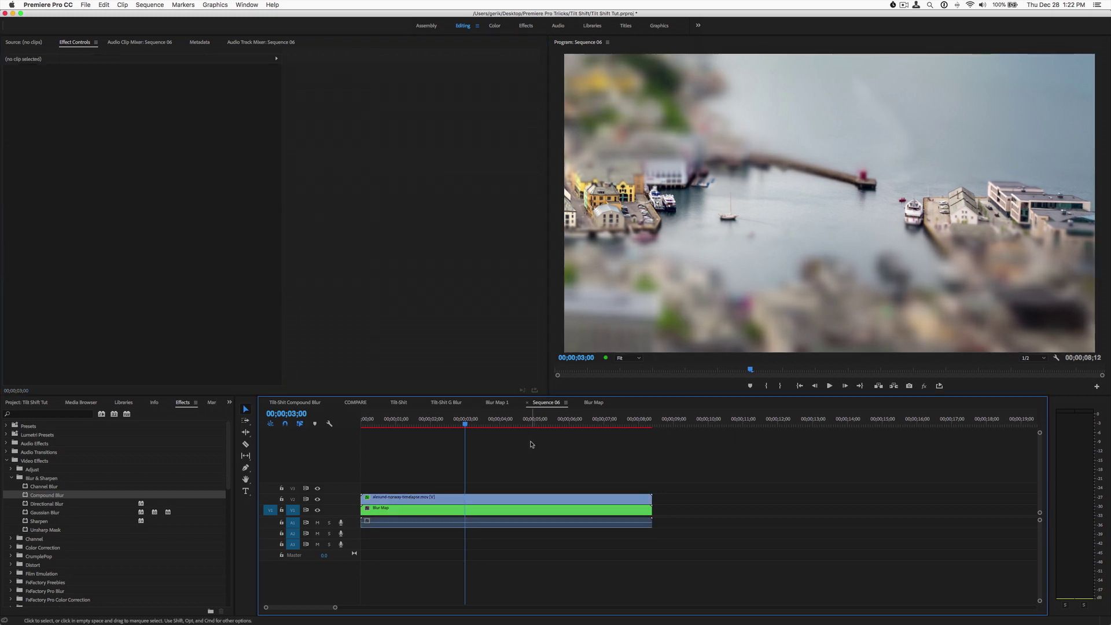